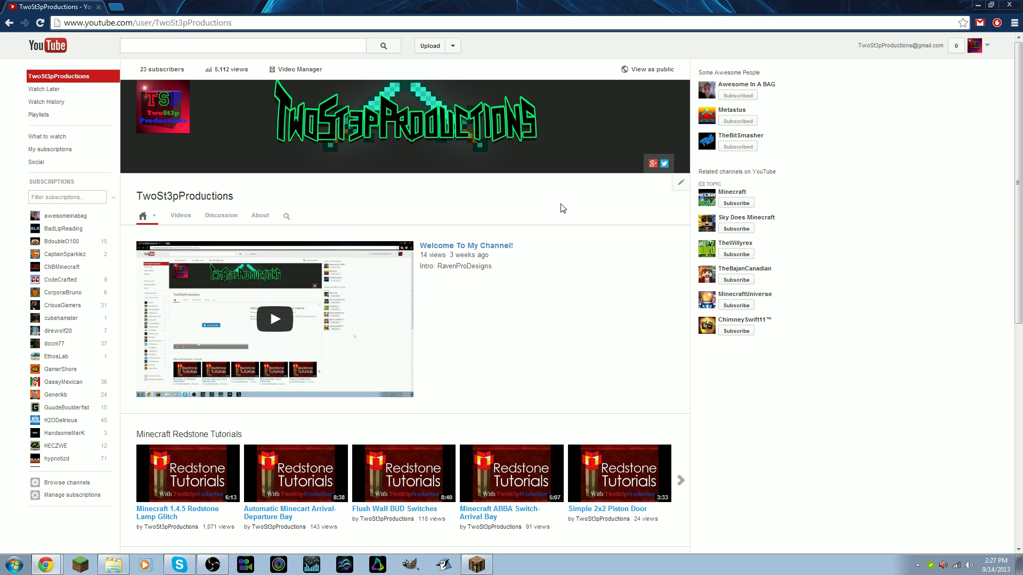
Minimize Chrome and restore the Minecraft 1.6.2 window from the taskbar to its title menu.
mouse_move(647, 275)
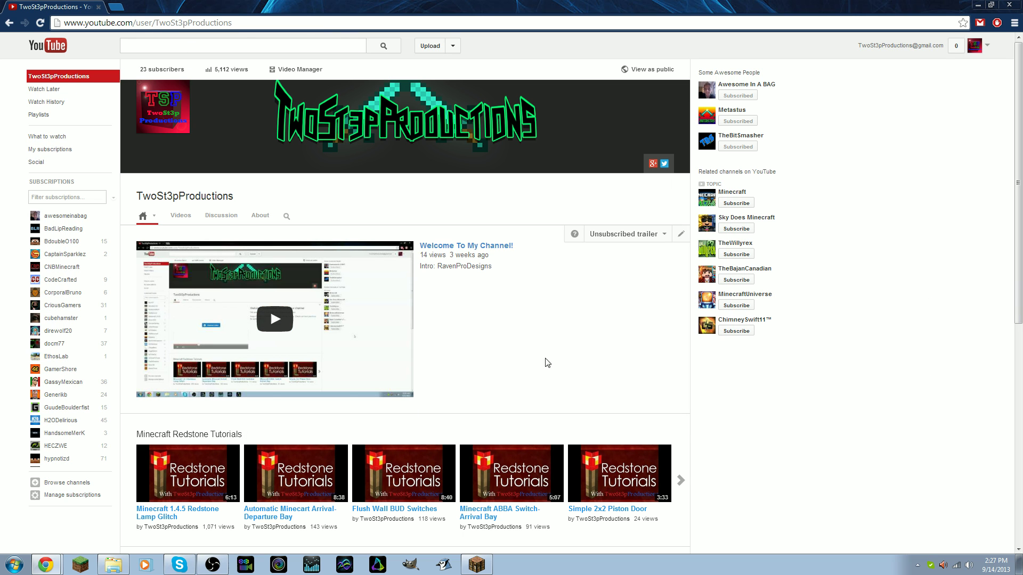
scroll(882, 234, "down", 8)
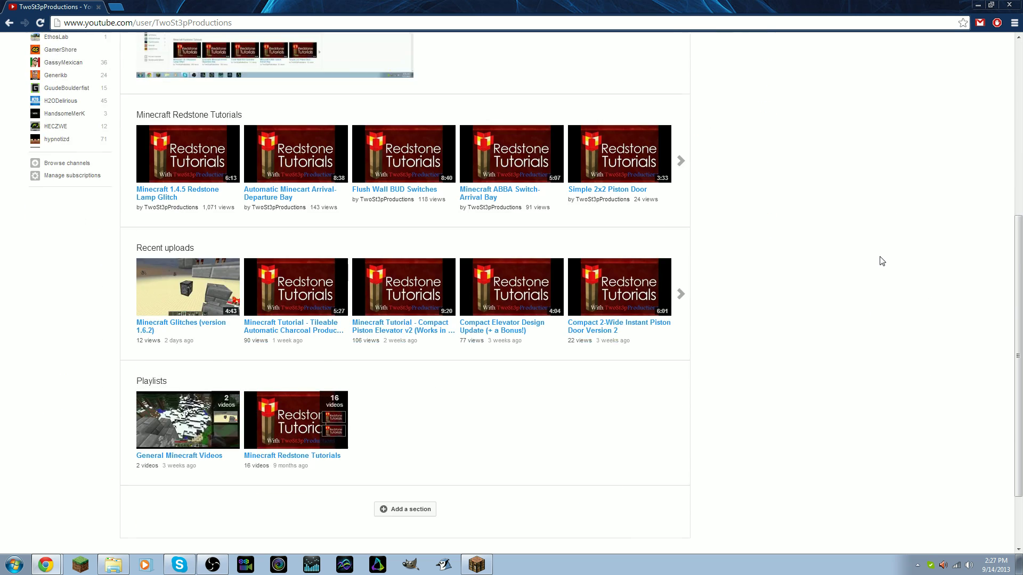
scroll(882, 261, "up", 8)
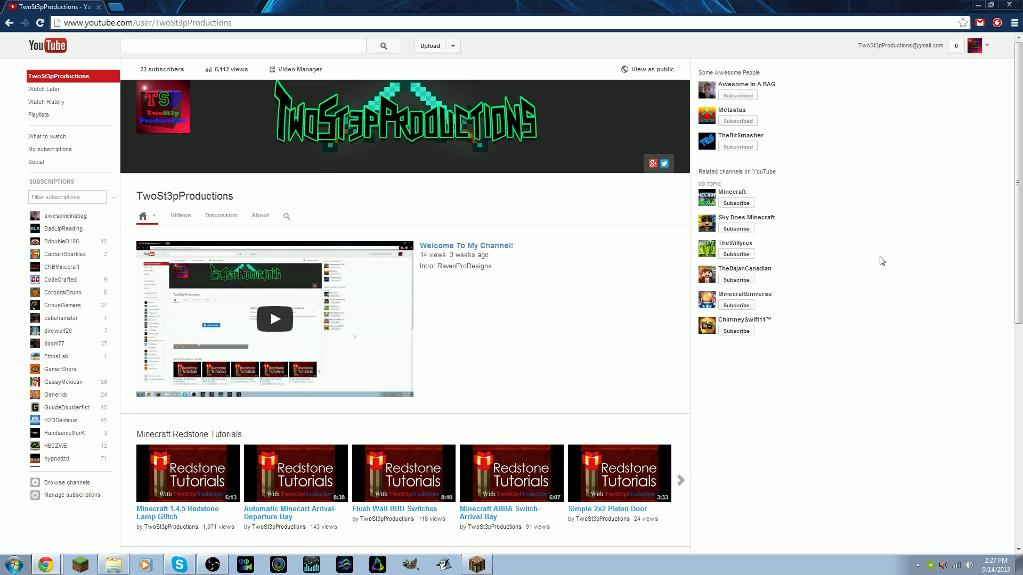
left_click(978, 4)
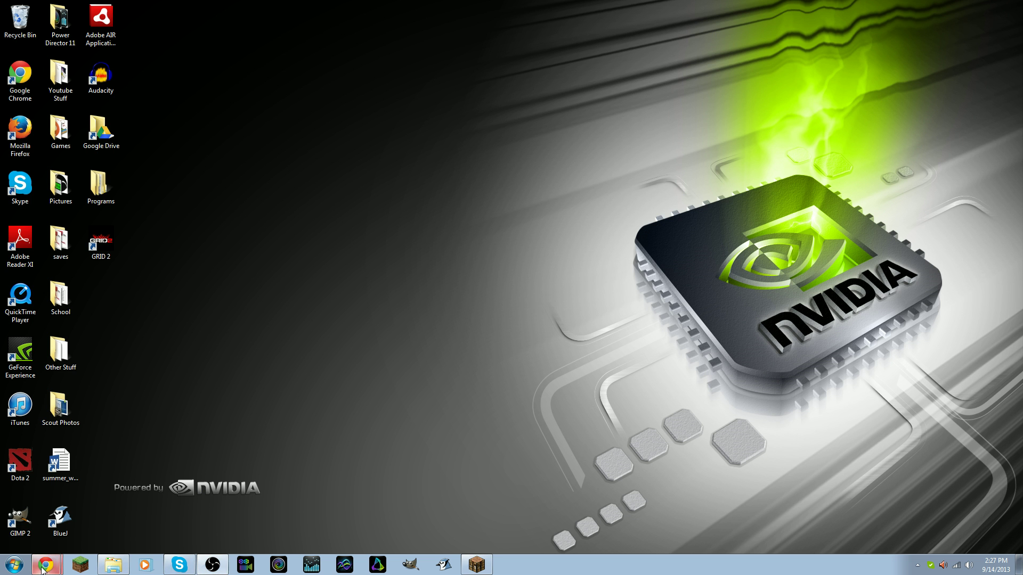
left_click(476, 565)
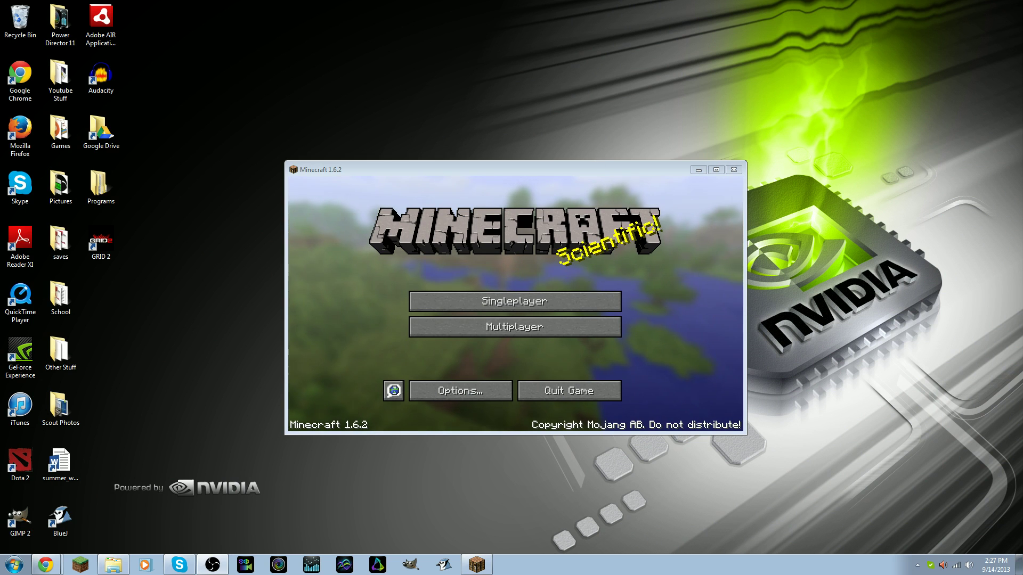
Make Minecraft's title menu full screen with F11, then alt-tab over to OBS.
key("F11")
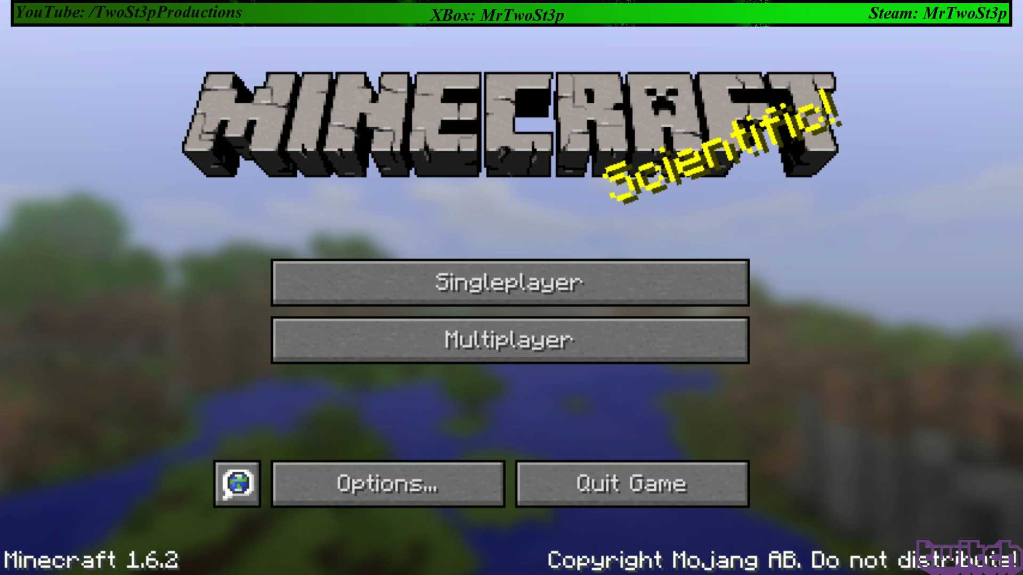
key("alt+Tab")
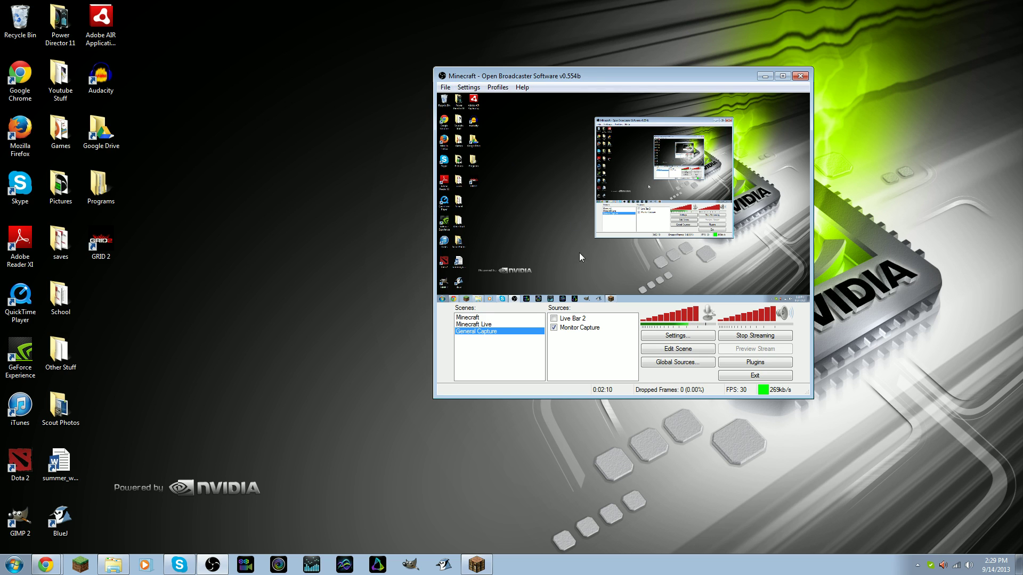
Open Broadcast Settings and confirm the mode is File Output Only.
left_click(469, 87)
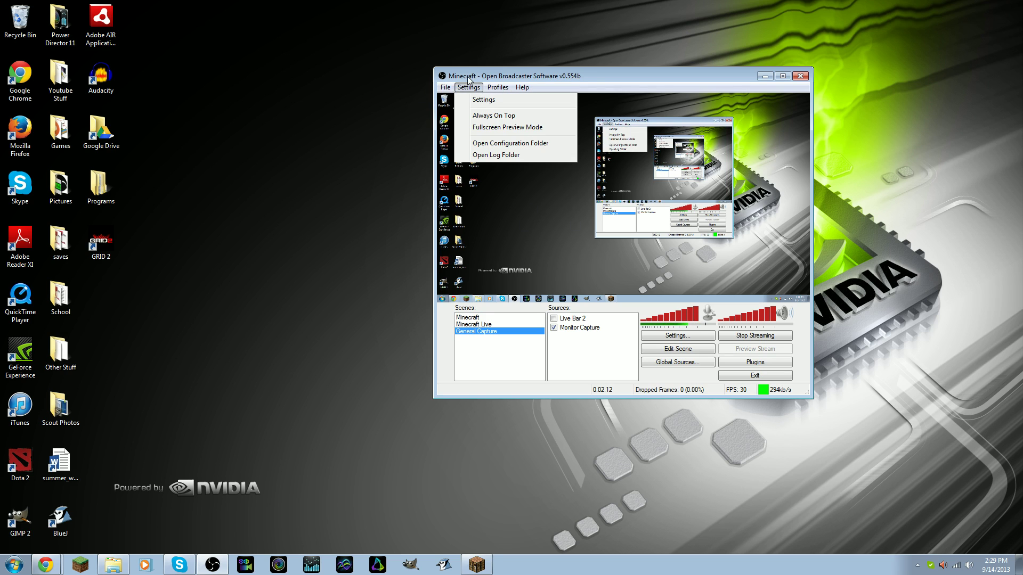
left_click(482, 99)
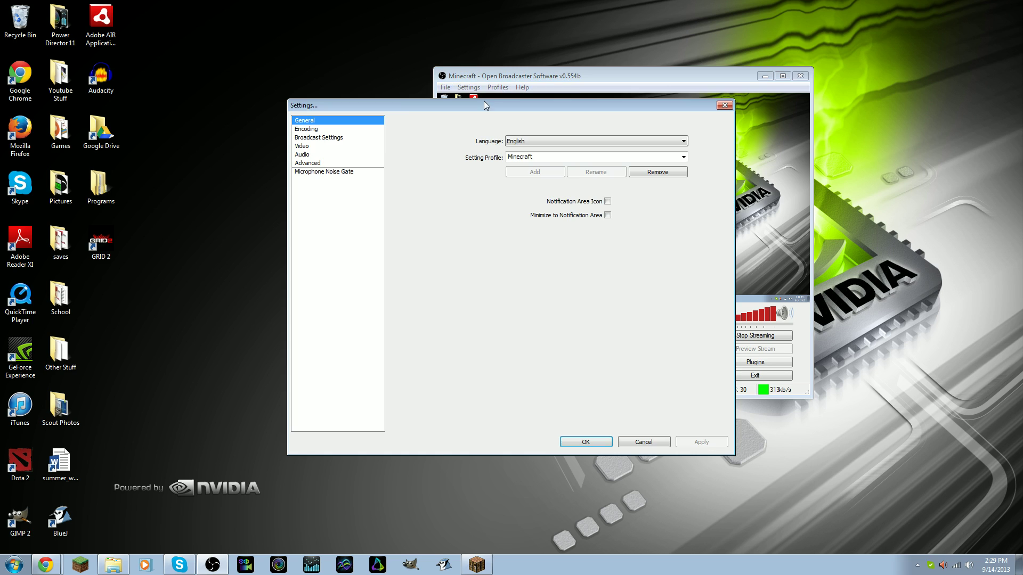
left_click(324, 138)
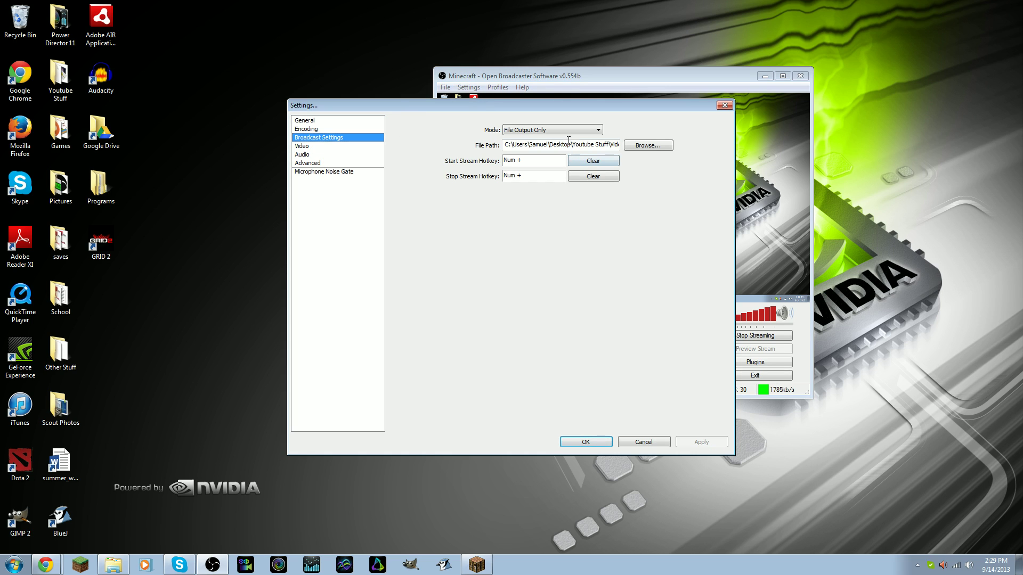
left_click(571, 130)
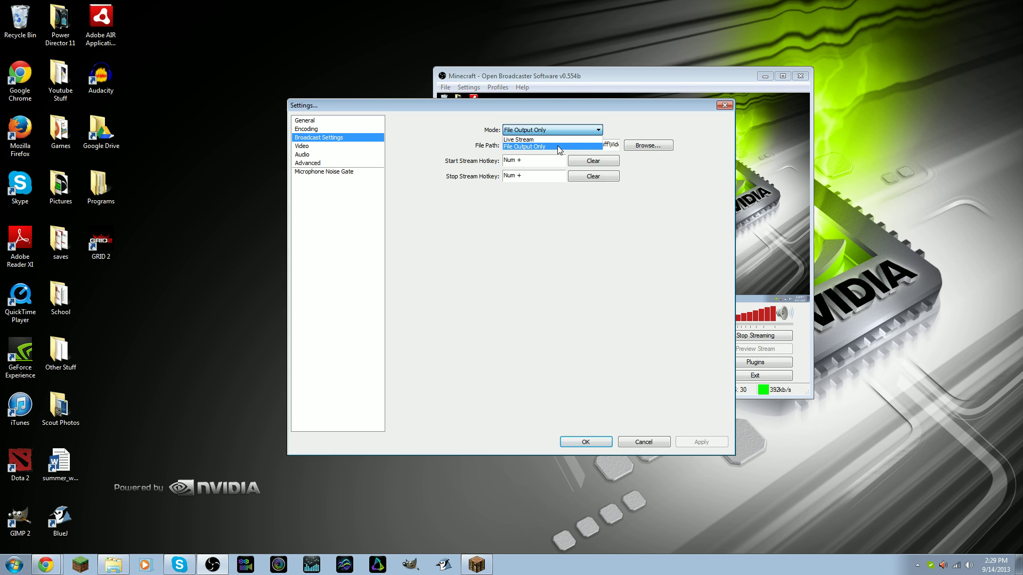
left_click(480, 277)
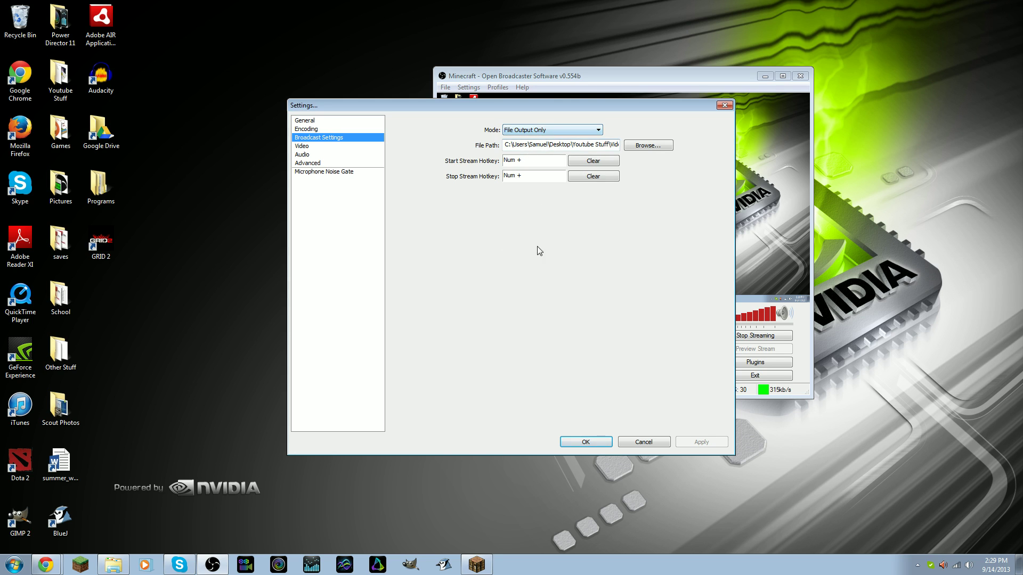
left_click(555, 129)
left_click(555, 128)
Check the end of the Minecraft.mp4 file path, then switch the mode to Live Stream.
left_click(617, 145)
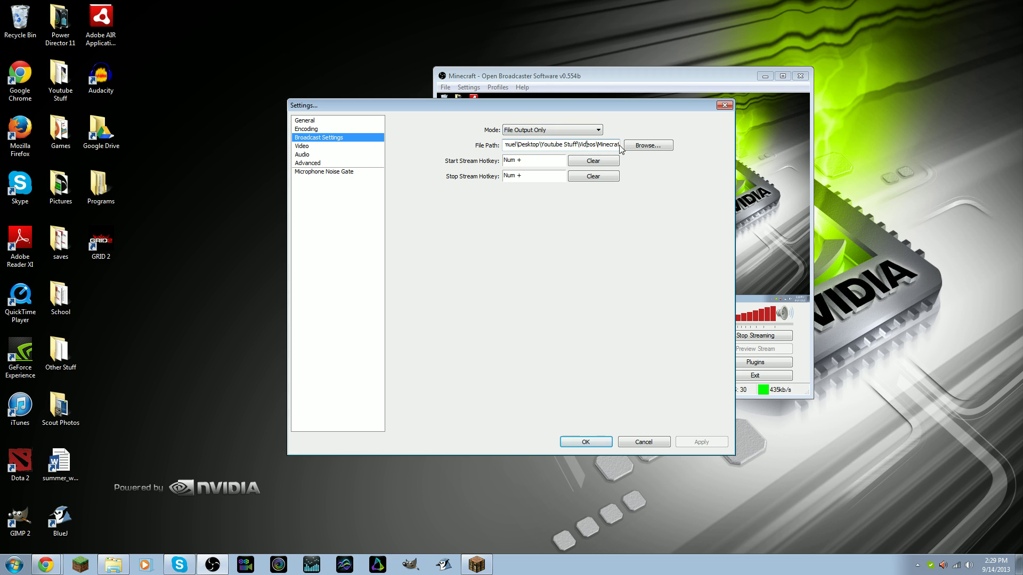
left_click(617, 145, "shift")
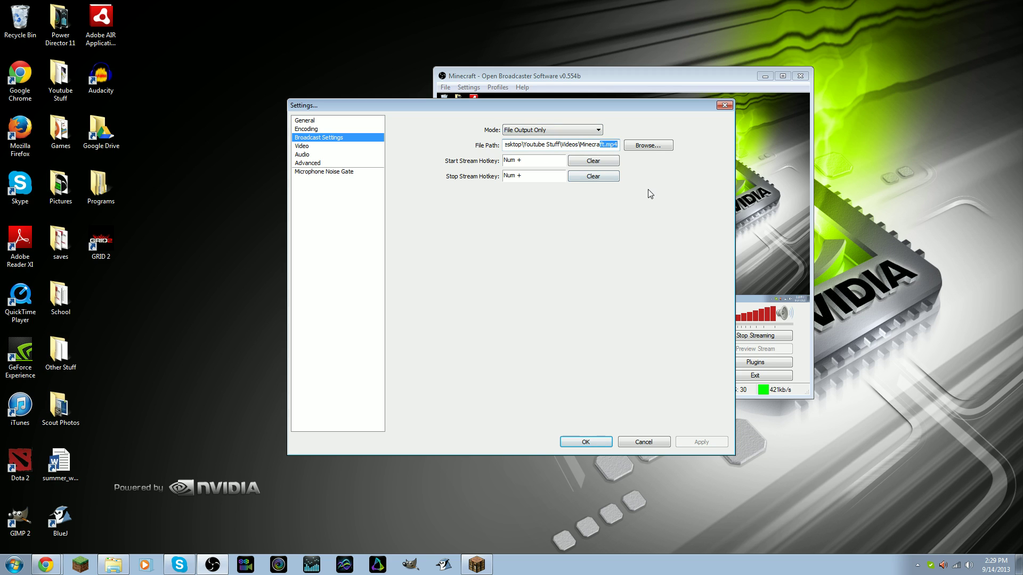
left_click(598, 130)
left_click(536, 138)
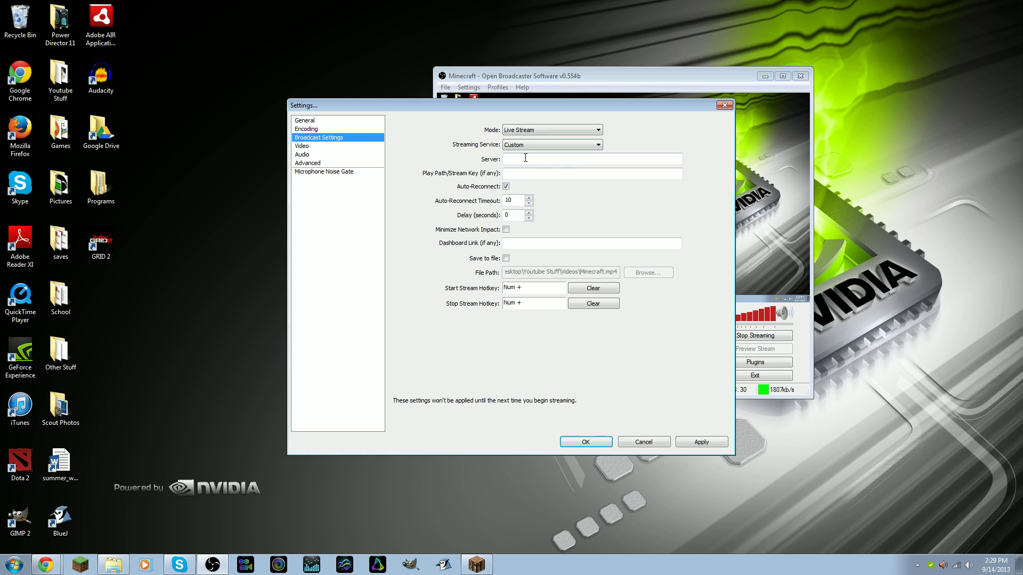
Inspect the Server and Stream Key fields and toggle Minimize Network Impact on then off.
left_click(505, 158)
left_click(553, 172)
left_click(506, 230)
left_click(506, 229)
Set the mode back to File Output Only, decline applying changes, and view Encoding settings.
left_click(533, 130)
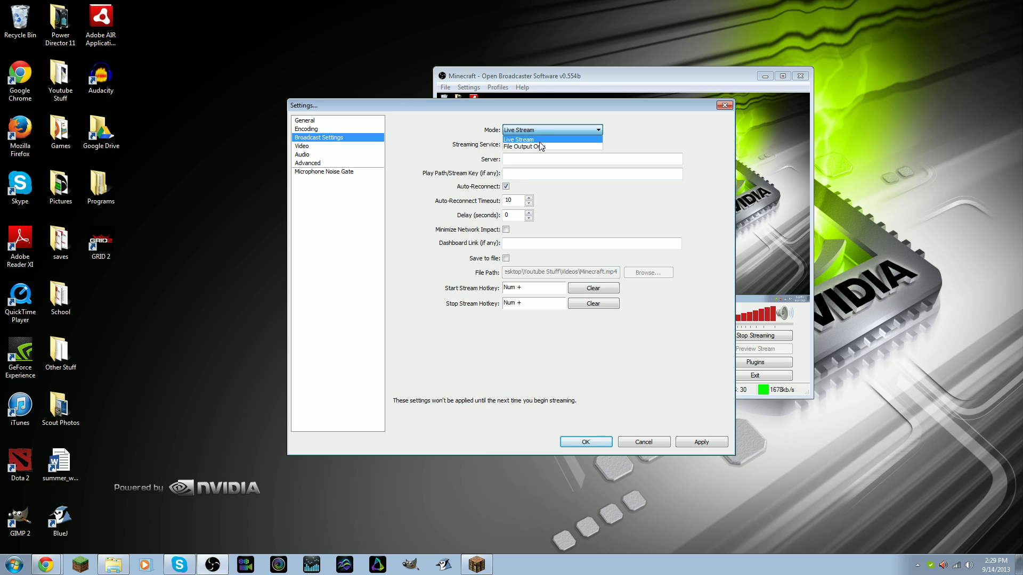
left_click(533, 144)
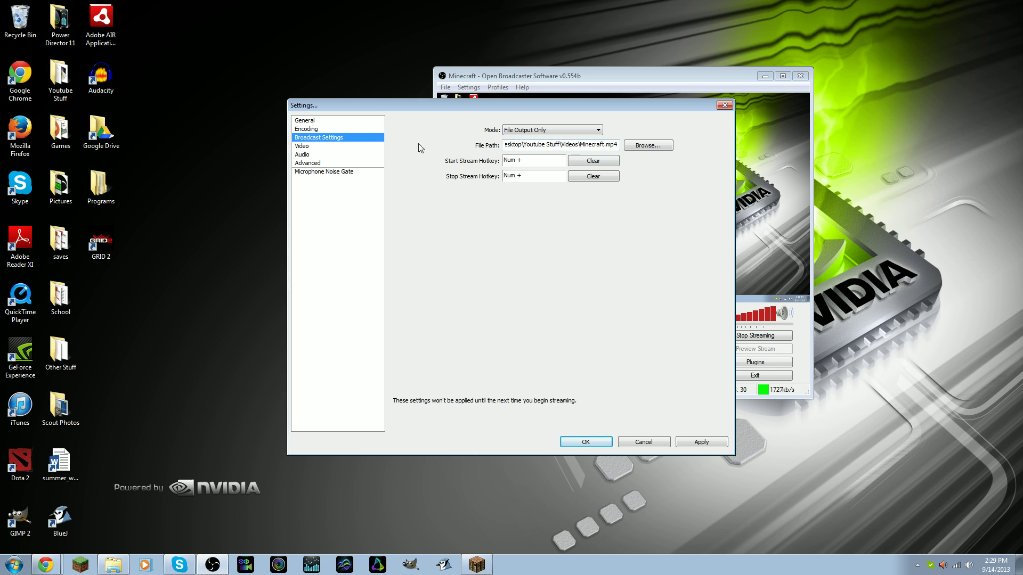
left_click(340, 120)
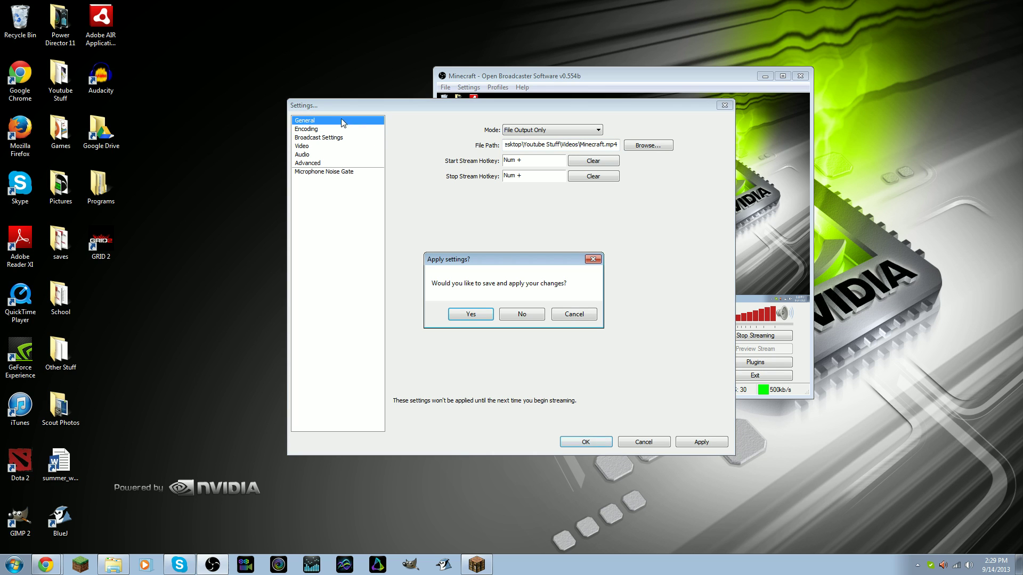
left_click(538, 312)
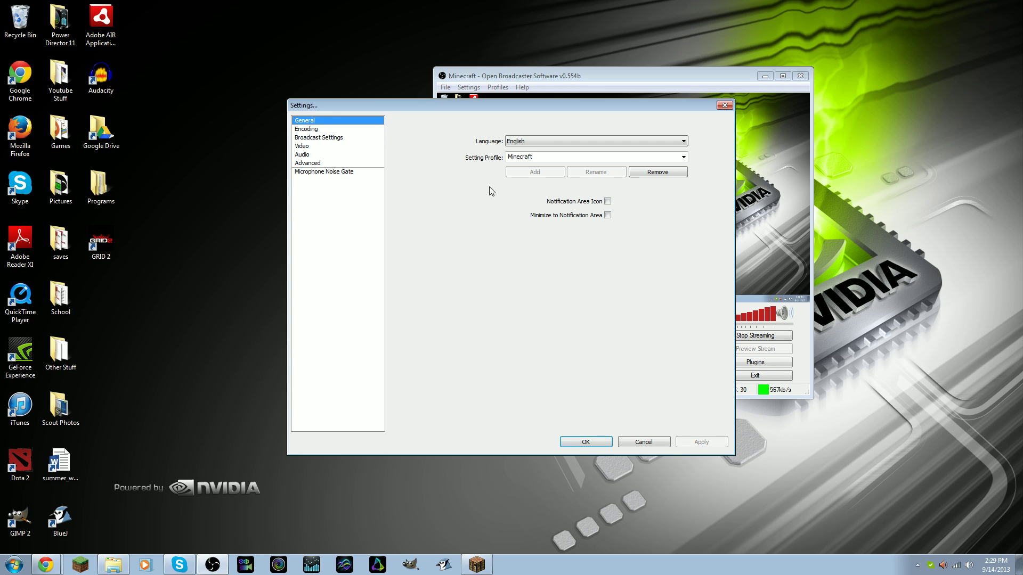
left_click(337, 129)
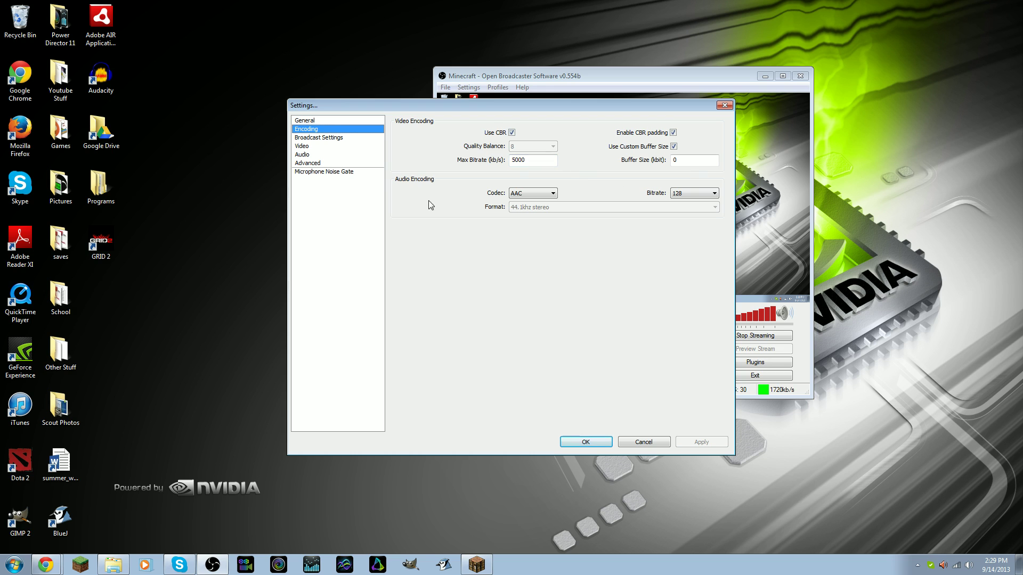
Look over the Audio and Advanced pages, then cancel out of the Settings dialog.
left_click(317, 155)
left_click(320, 163)
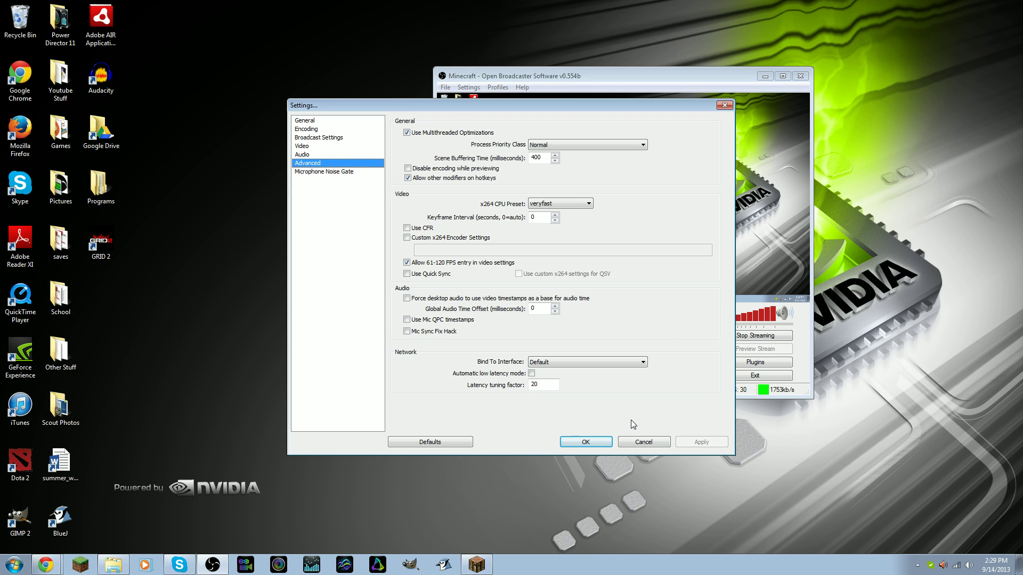
left_click(643, 442)
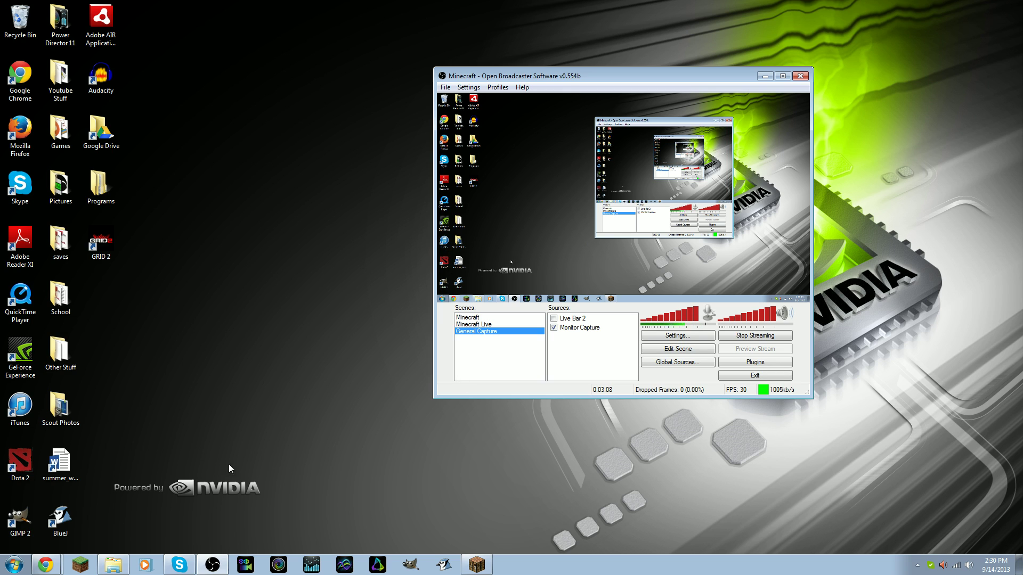
left_click(554, 319)
left_click(554, 319)
left_click(554, 320)
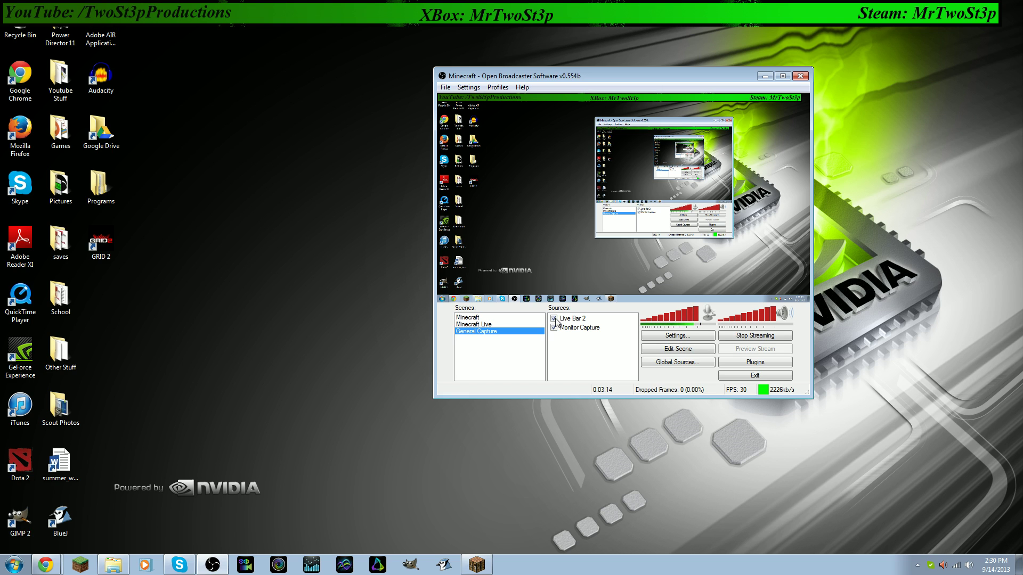
left_click(555, 319)
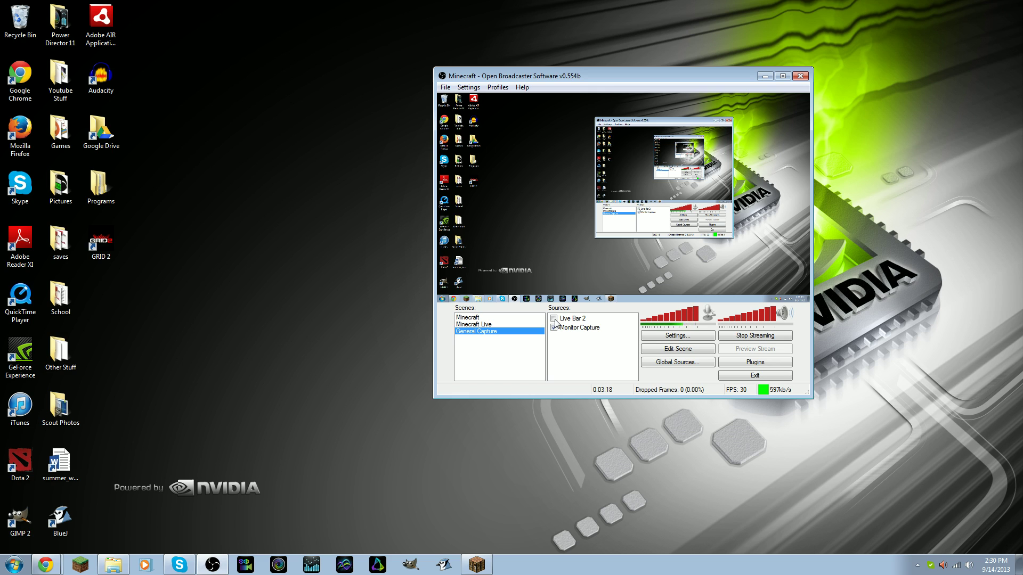
left_click(554, 319)
left_click(554, 319)
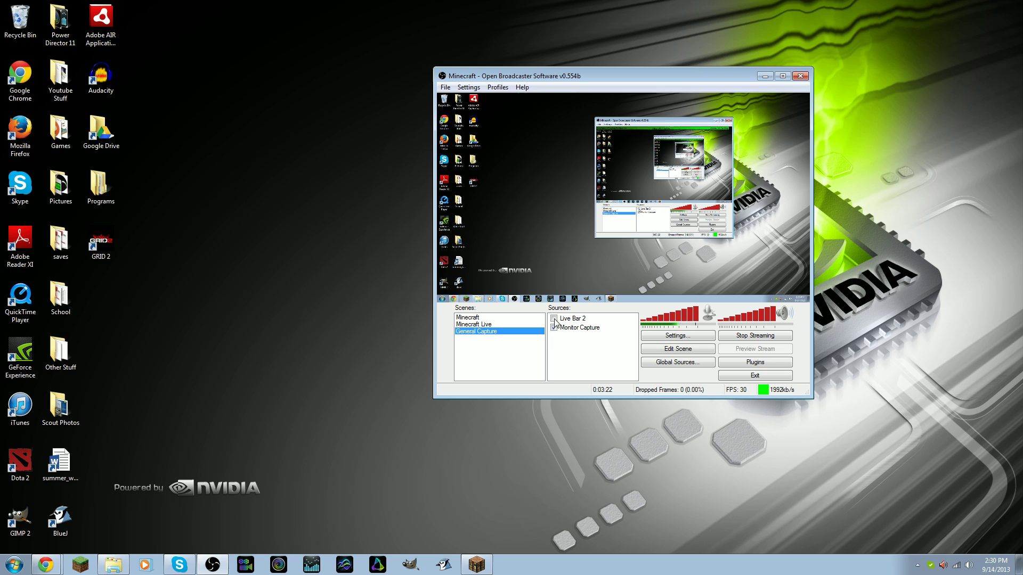